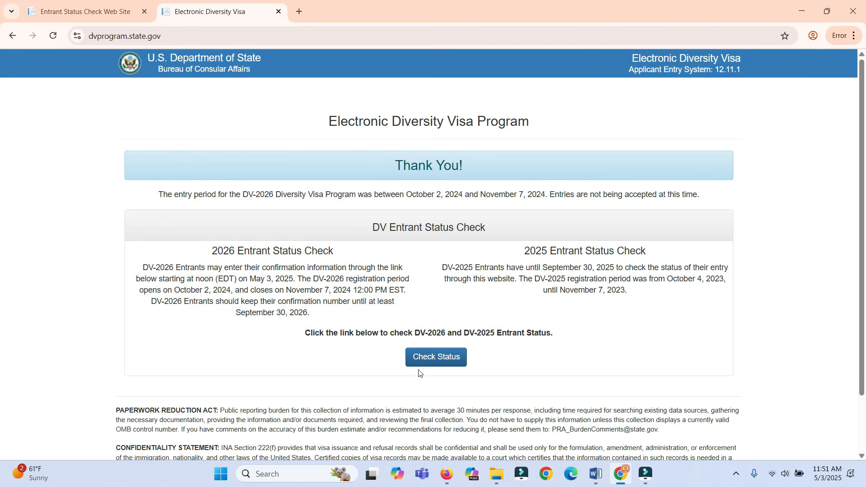
Open the DV entrant status check, continue to the entrant information form and dismiss the VPN report notification.
click(431, 361)
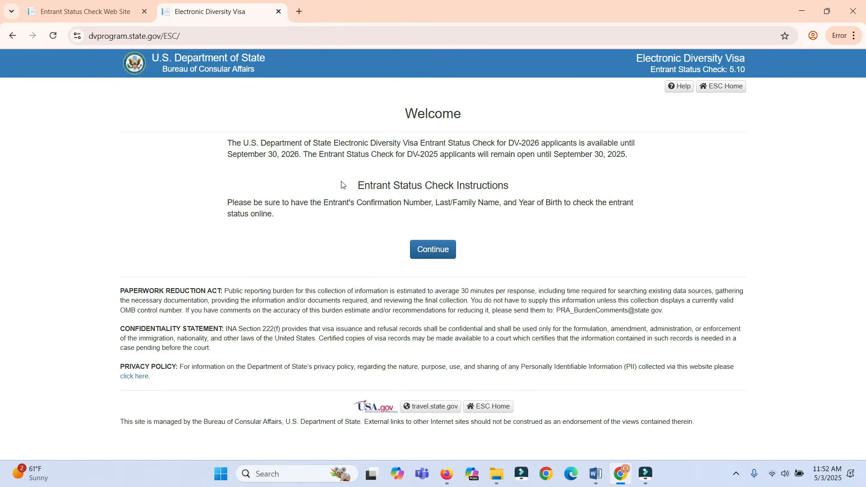
click(438, 257)
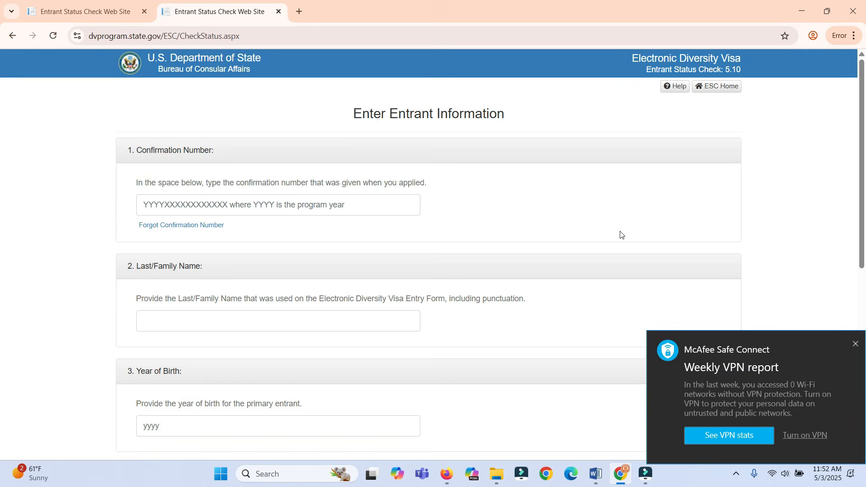
click(857, 344)
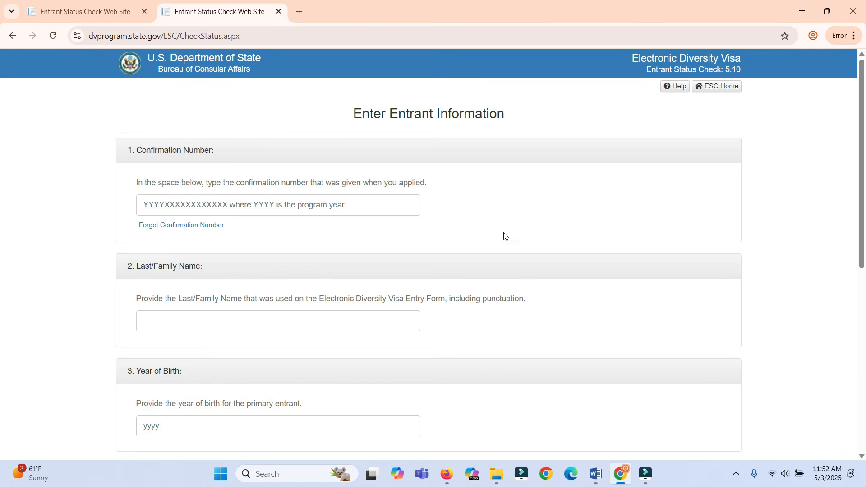
Fill in the entrant's confirmation number and last/family name using the saved suggestions.
click(338, 208)
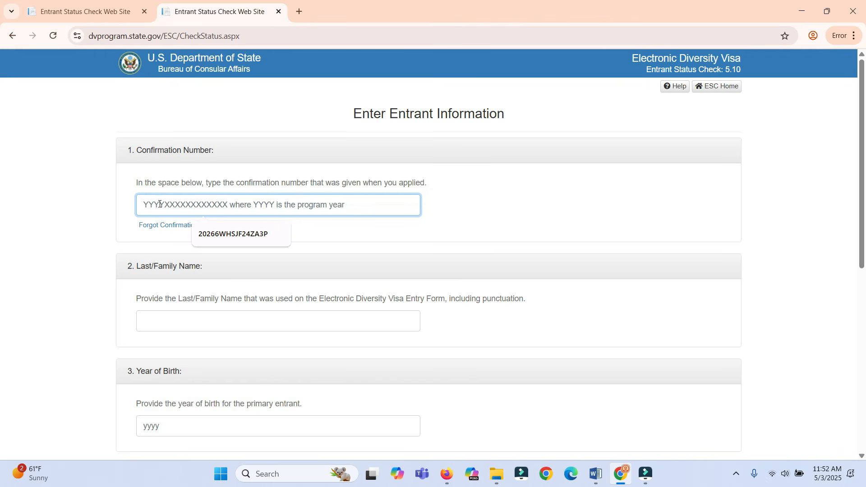
click(217, 231)
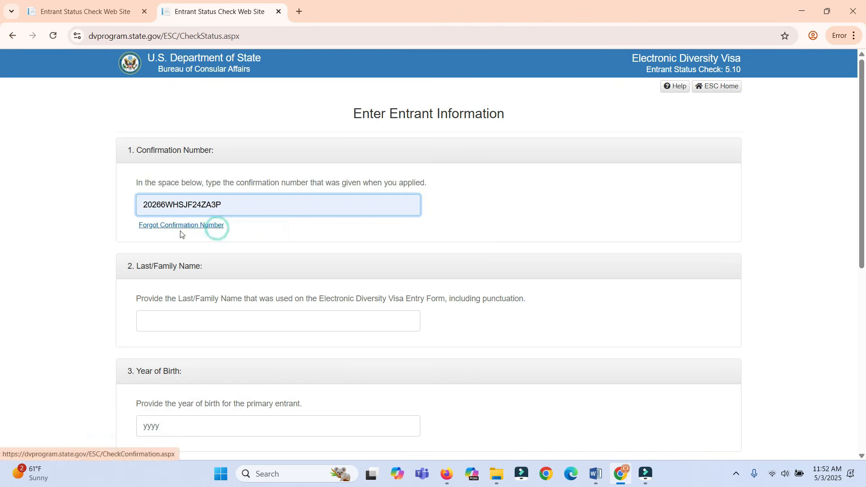
click(68, 239)
scroll(69, 239, down, 1)
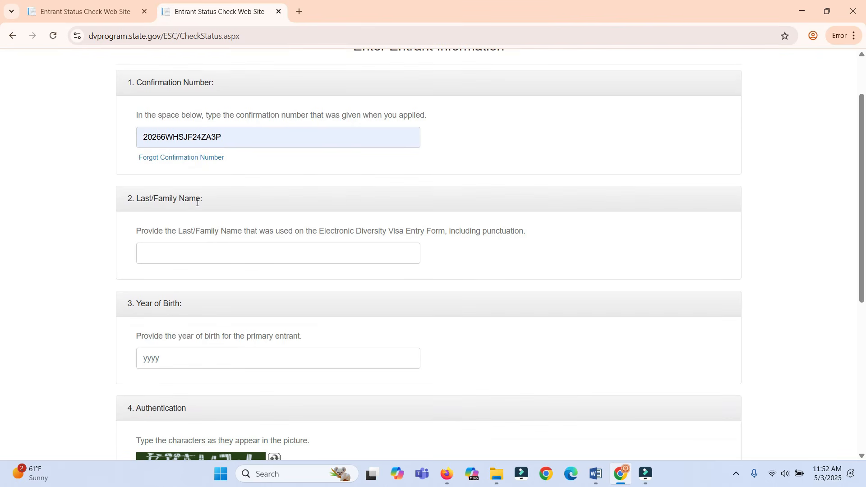
click(173, 254)
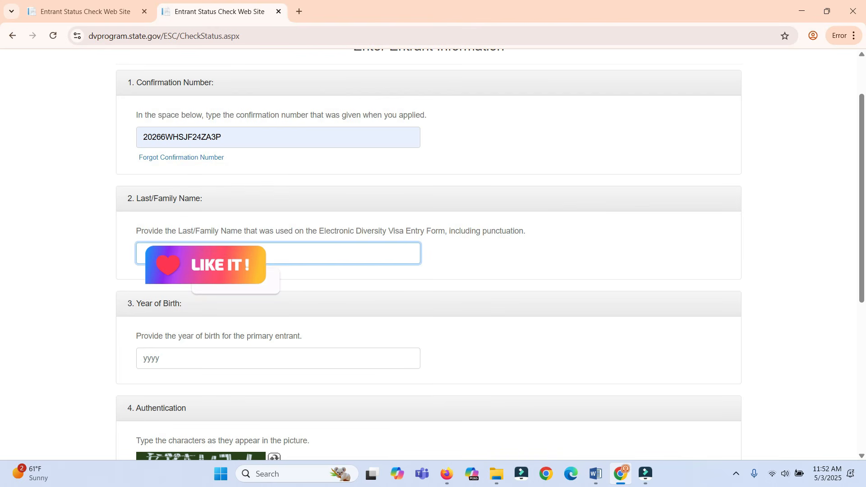
click(204, 282)
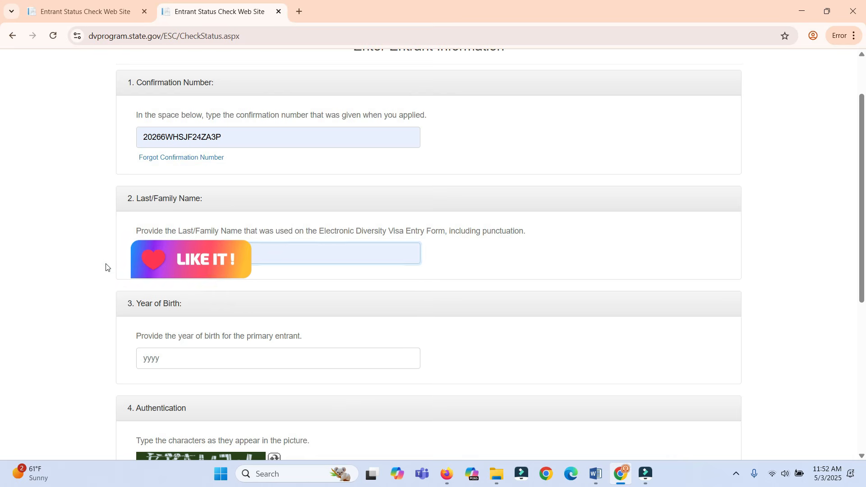
click(106, 267)
Enter the primary entrant's year of birth.
scroll(106, 267, down, 3)
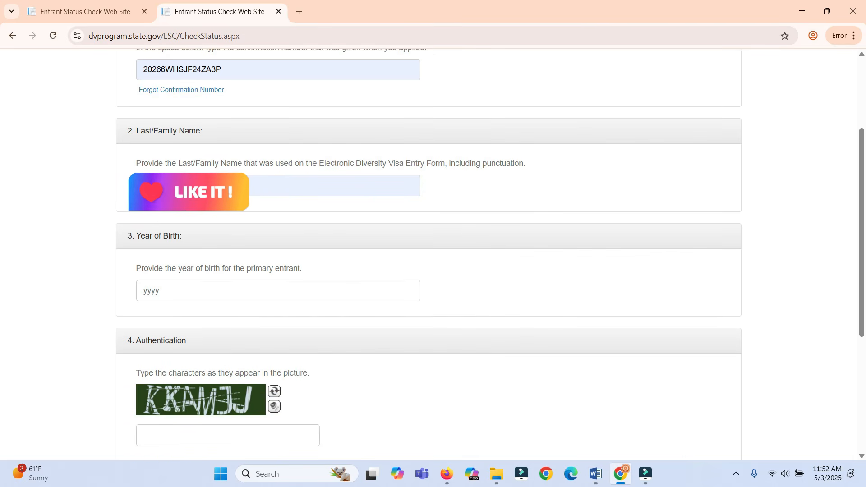
click(149, 291)
text(1988)
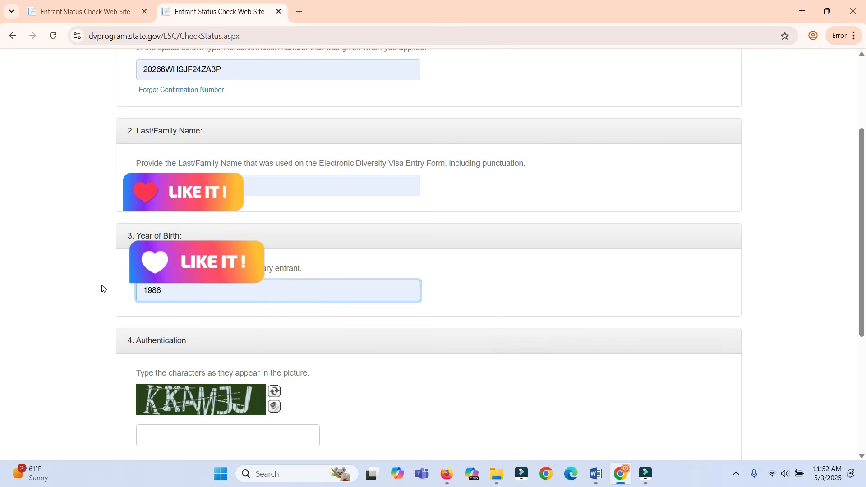
click(102, 288)
Enter the authentication characters shown in the picture and submit the entrant status form.
scroll(102, 289, down, 3)
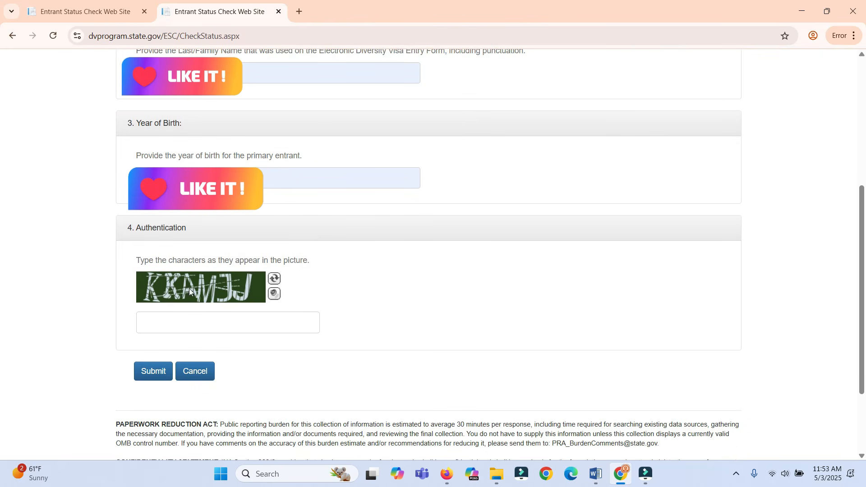
click(165, 324)
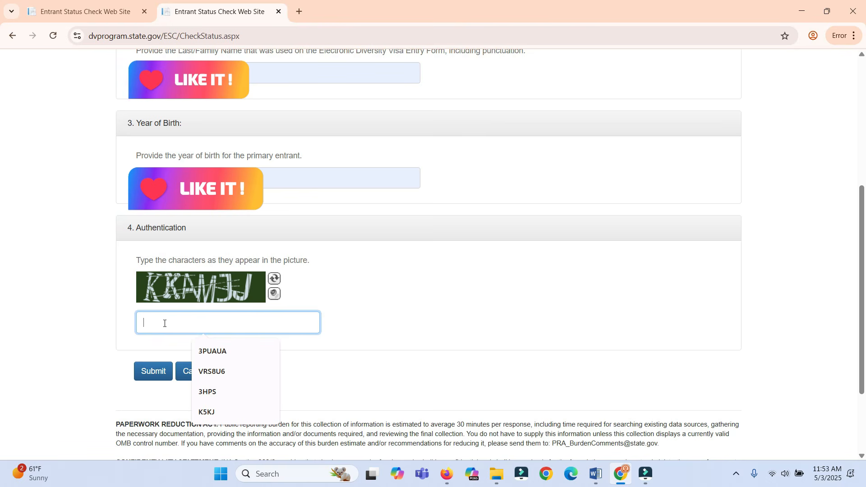
text(KKAMJJ)
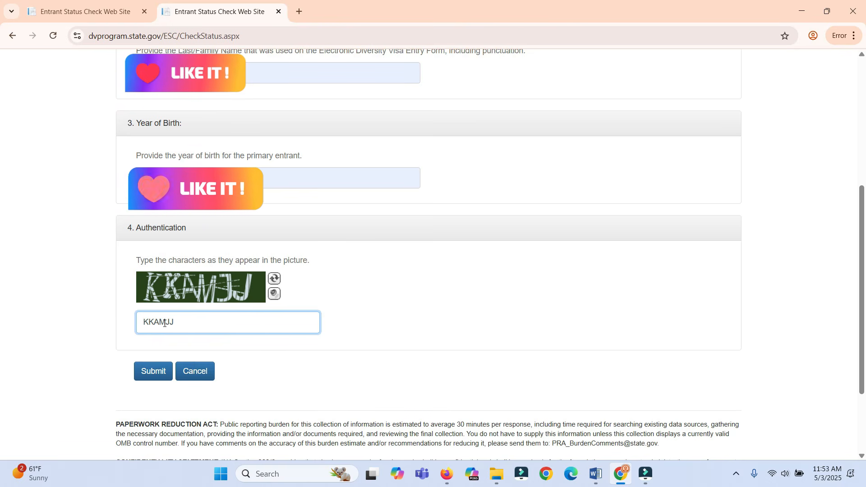
click(150, 372)
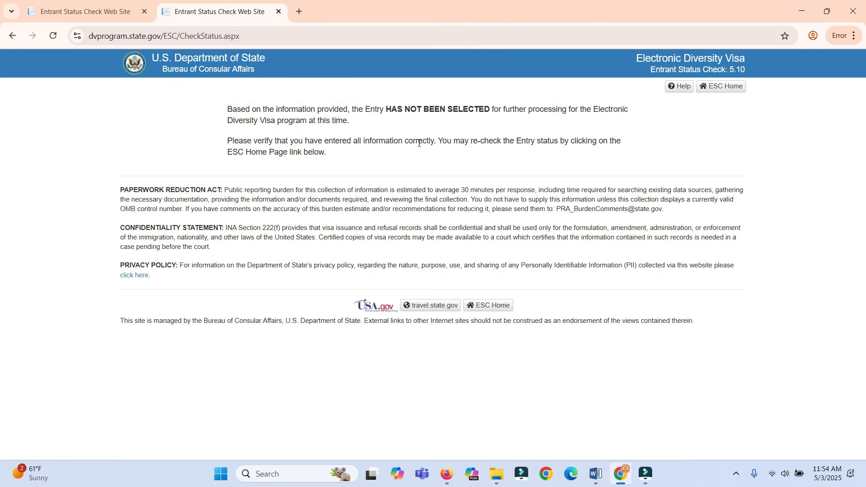
Return to the entrant information form, open the forgotten confirmation number page and select program year 2026.
key(alt+Left)
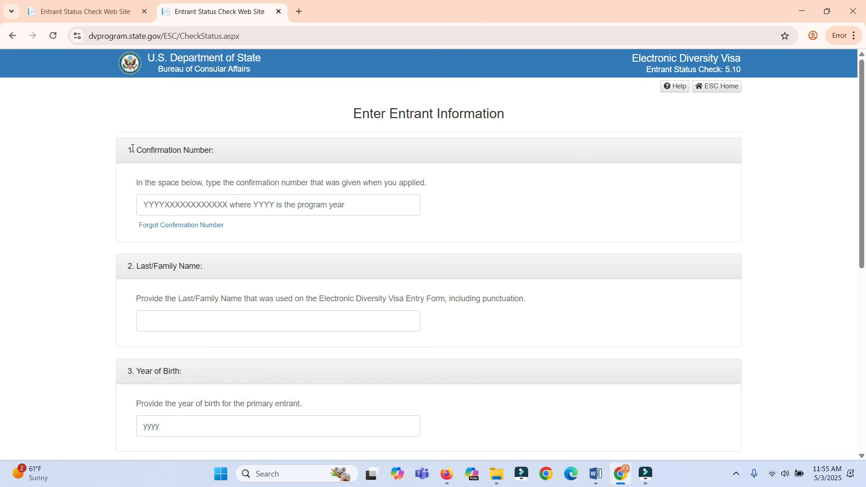
click(145, 229)
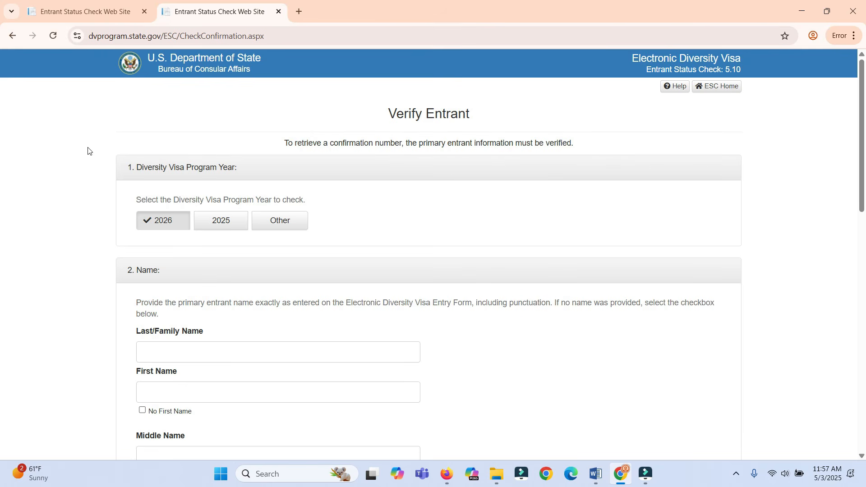
scroll(88, 152, down, 1)
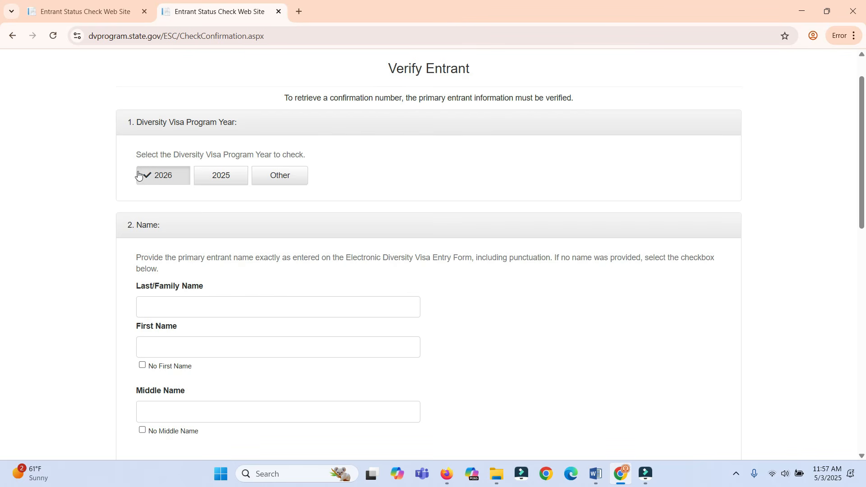
click(166, 179)
Review the Verify Entrant form's name, date of birth, email address and authentication fields needed to retrieve a confirmation number.
scroll(96, 190, down, 1)
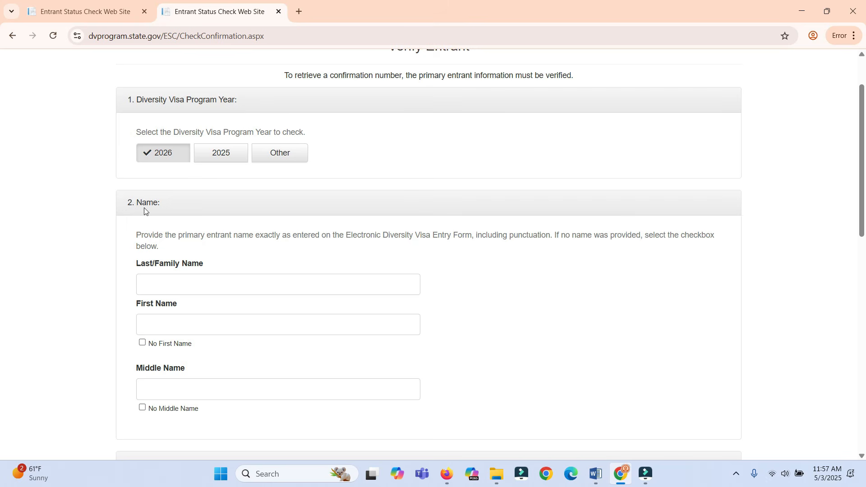
scroll(90, 225, down, 2)
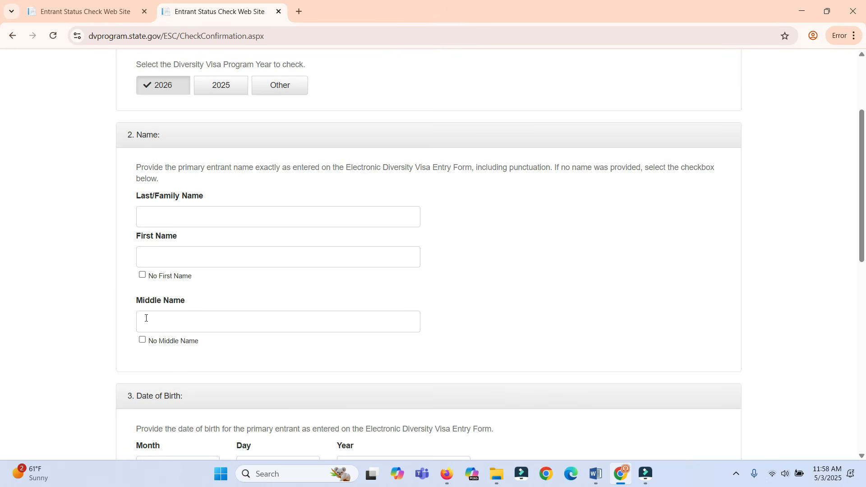
scroll(86, 309, down, 1)
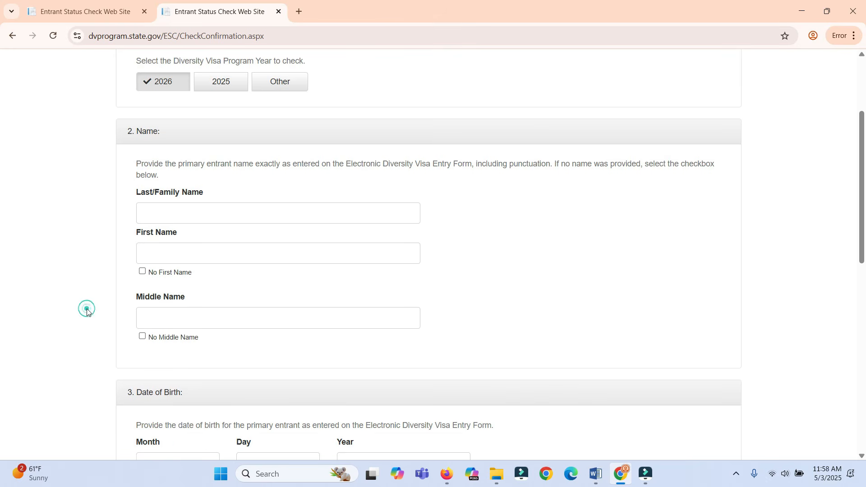
scroll(88, 313, down, 2)
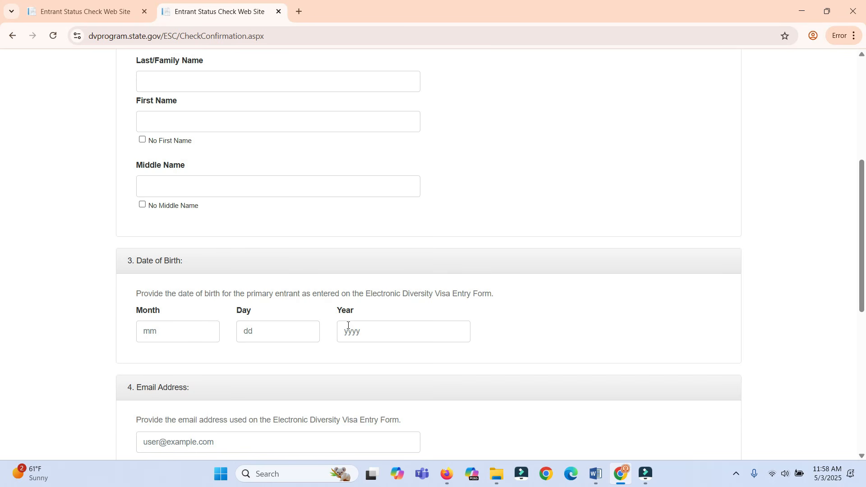
scroll(113, 309, down, 1)
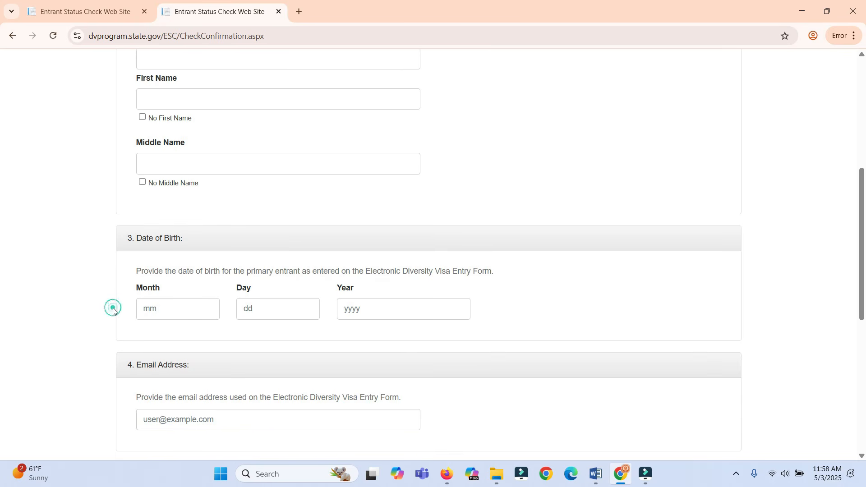
scroll(114, 311, down, 1)
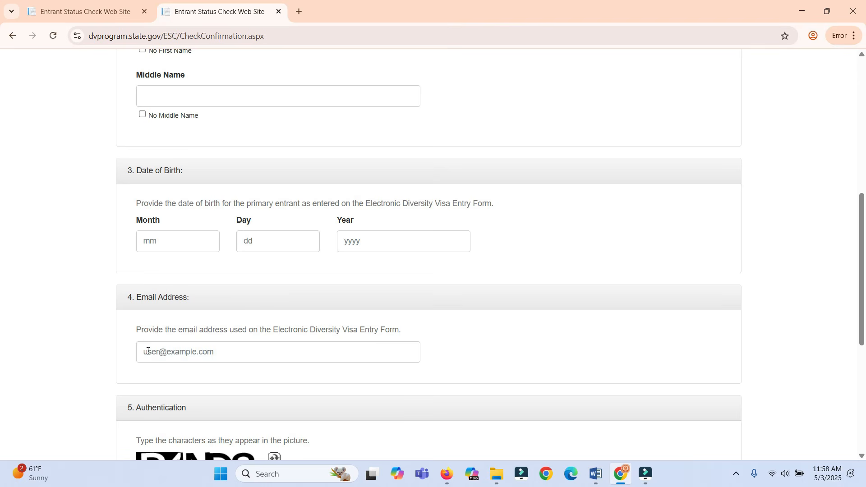
scroll(112, 334, down, 5)
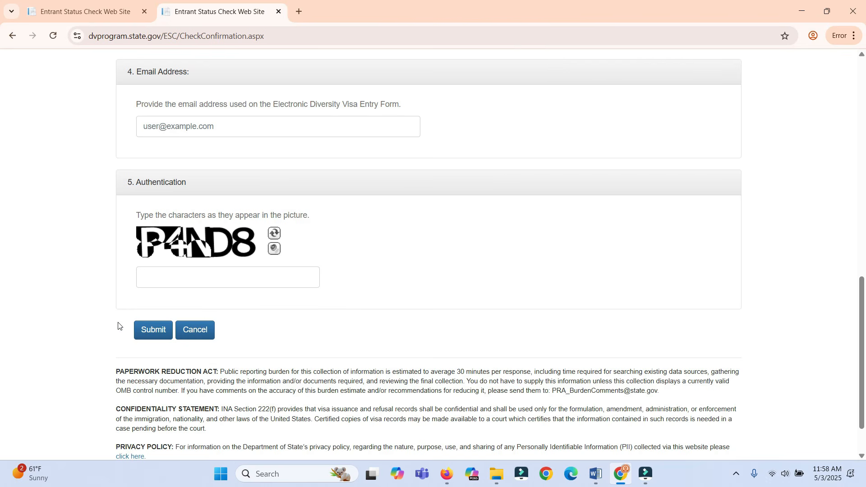
scroll(120, 326, up, 10)
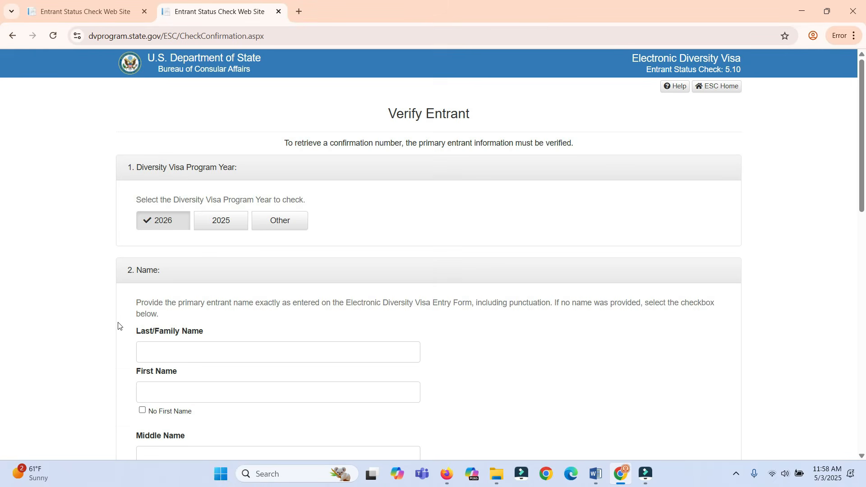